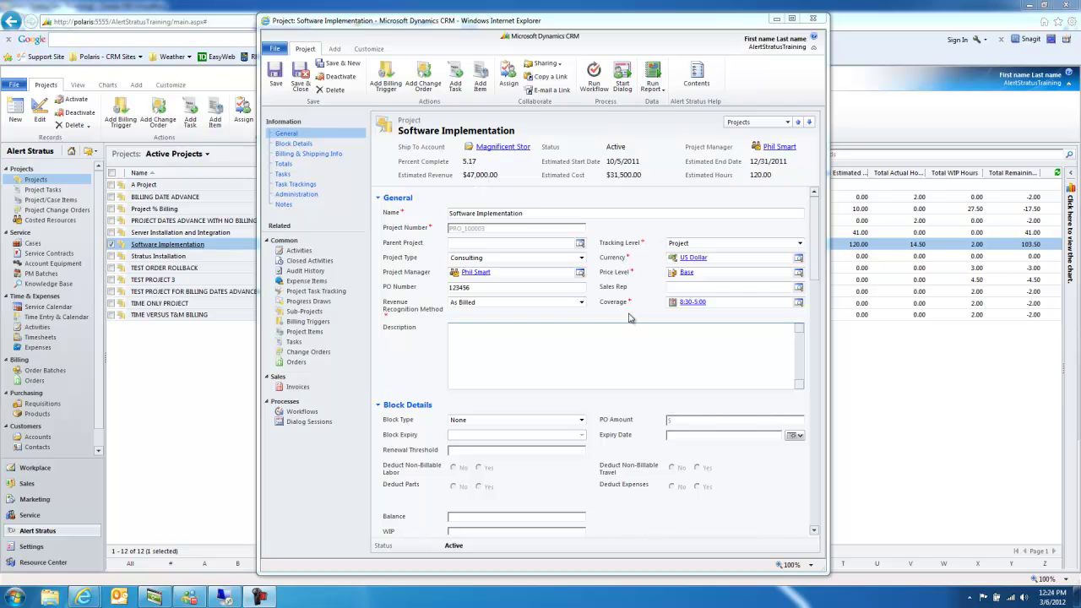
Scroll down and adjust the view in the starting window
scroll(553, 349, down, 3)
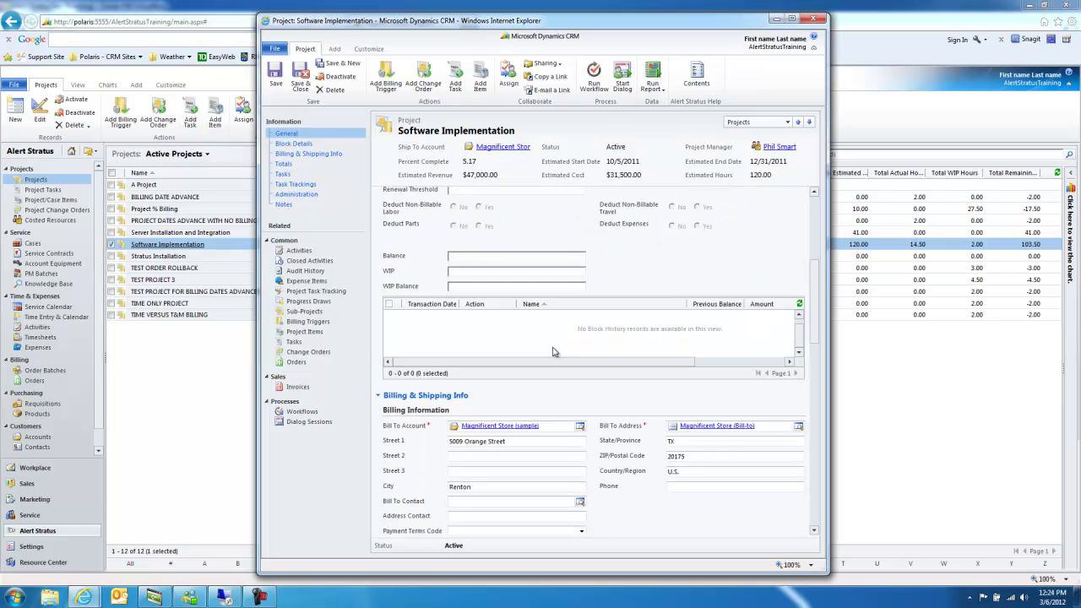
scroll(553, 347, down, 2)
scroll(553, 347, down, 2)
scroll(554, 348, down, 2)
scroll(554, 350, down, 2)
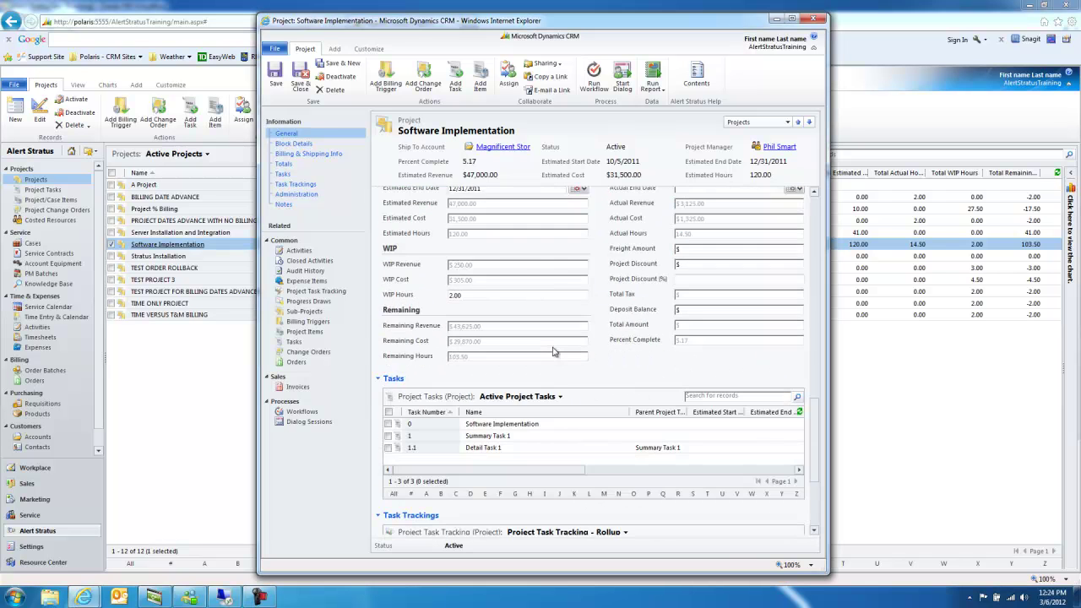
scroll(555, 352, down, 2)
scroll(553, 352, down, 1)
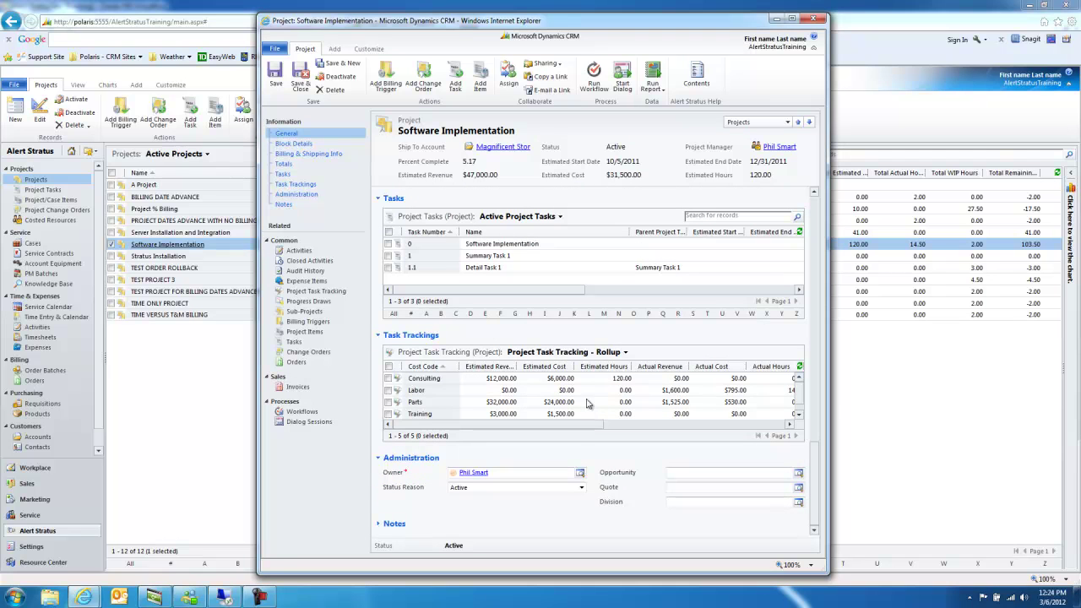
mouse_move(573, 425)
mouse_down()
mouse_move(783, 426)
mouse_move(540, 456)
mouse_up()
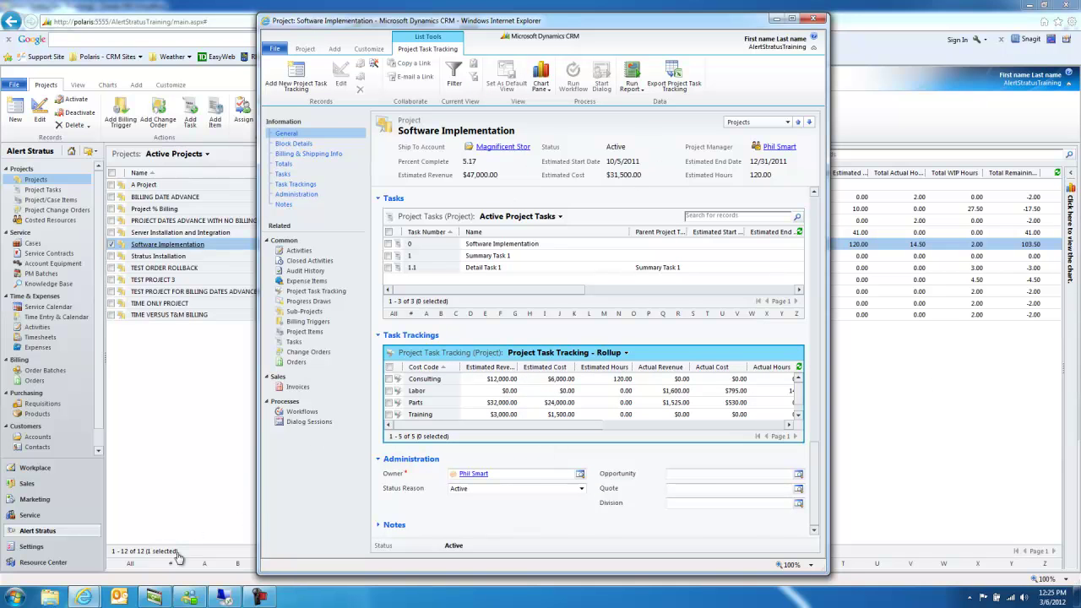
mouse_move(153, 597)
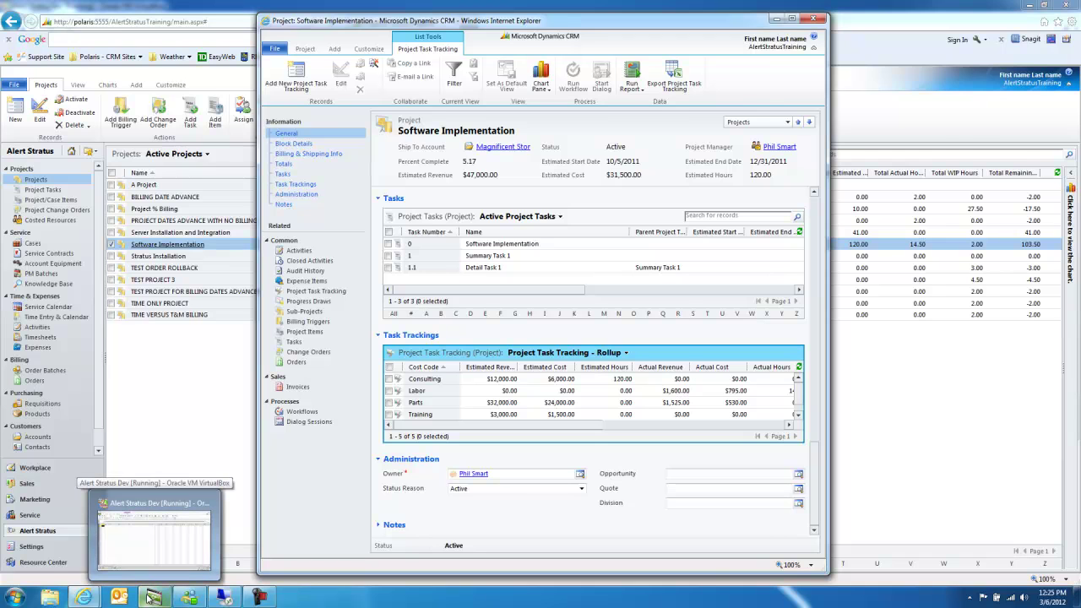
In Microsoft Project, use Alert Stratus Load Project and highlight PRO_100003 Software Implementation
click(153, 532)
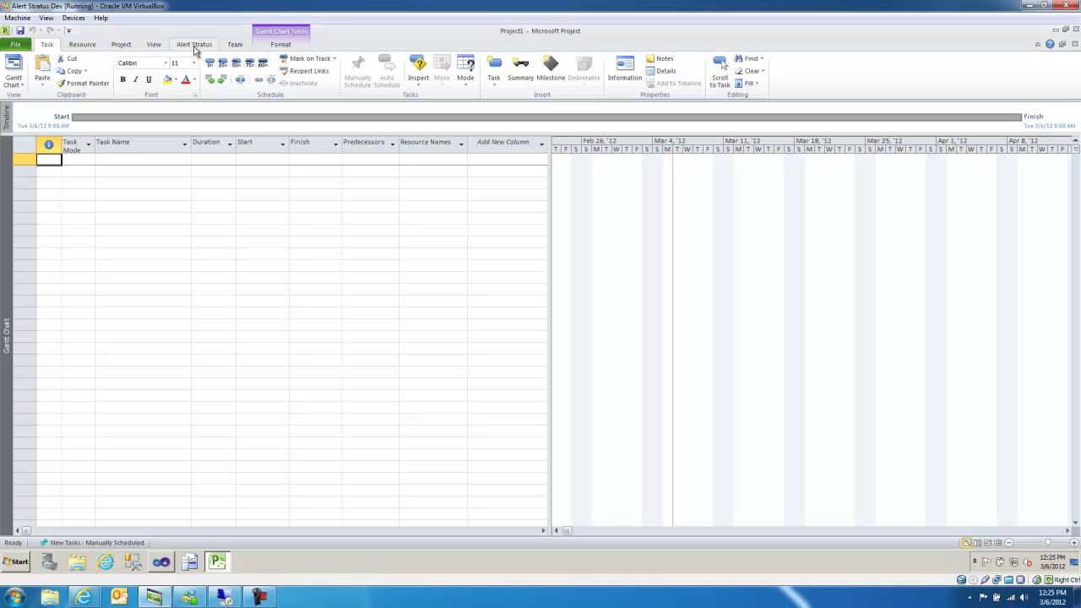
click(199, 49)
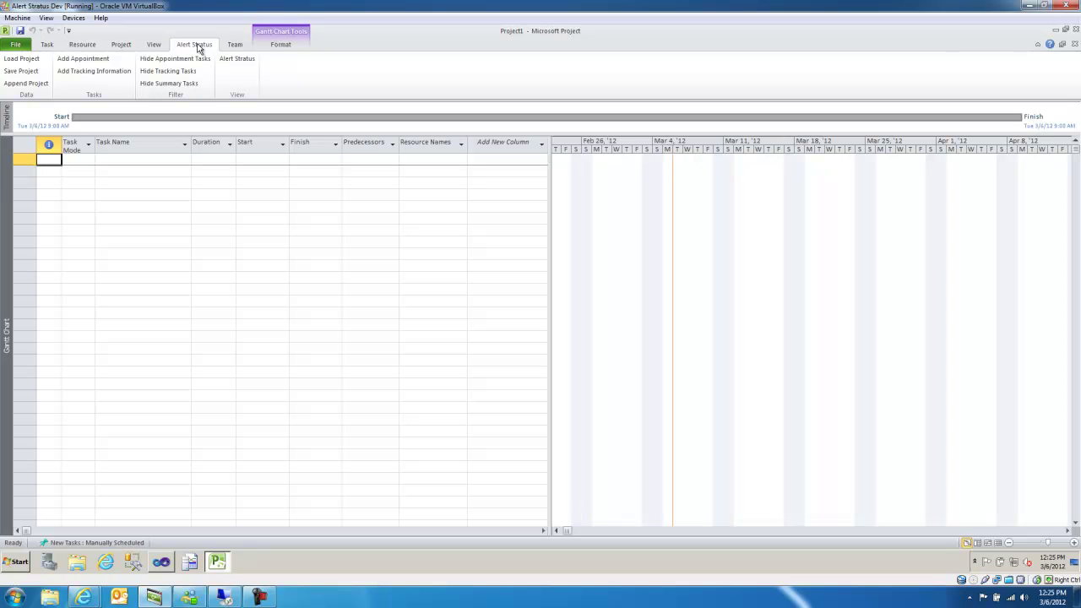
click(30, 60)
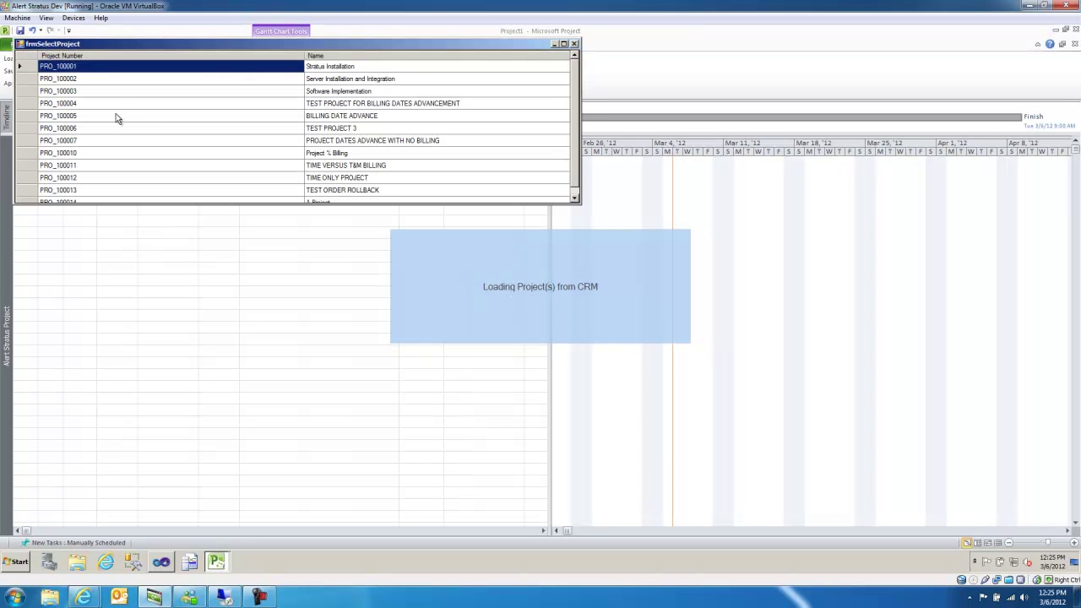
click(91, 95)
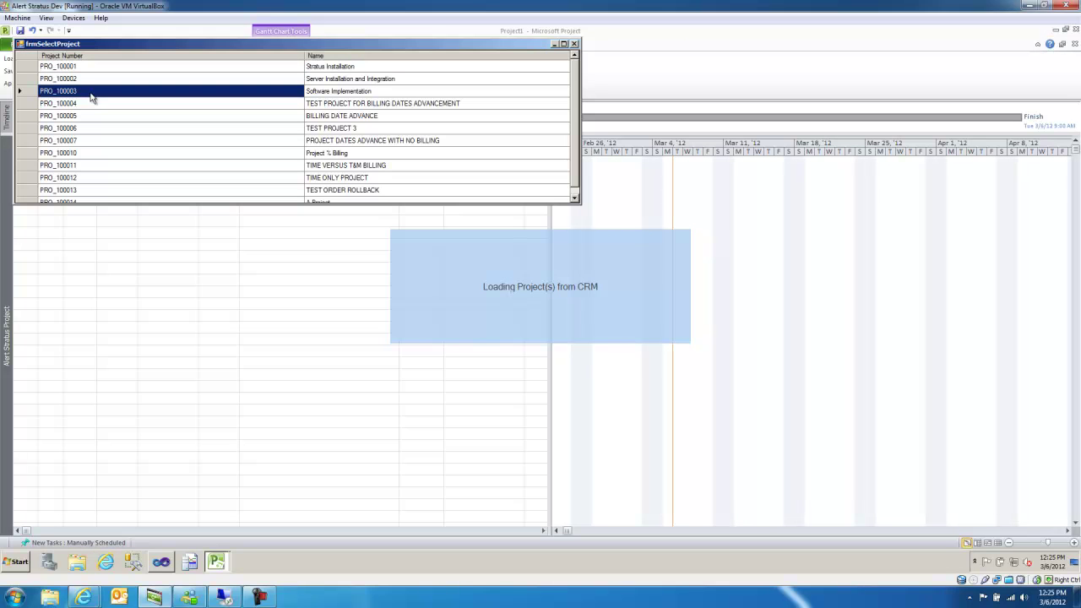
Load PRO_100003 Software Implementation into the Gantt chart with its tasks, trackings and appointments
double_click(92, 94)
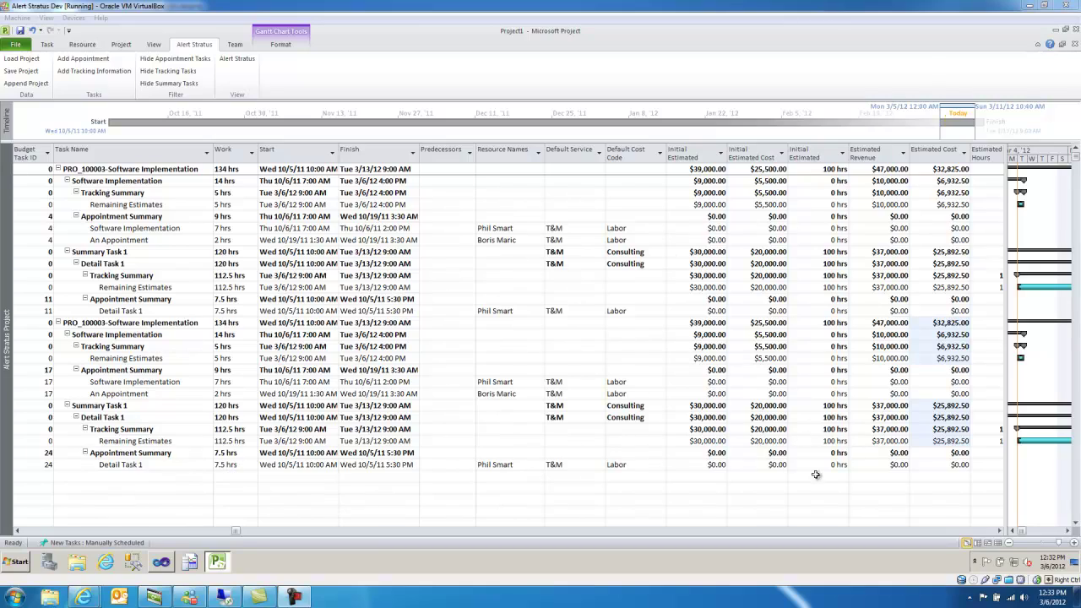
click(233, 532)
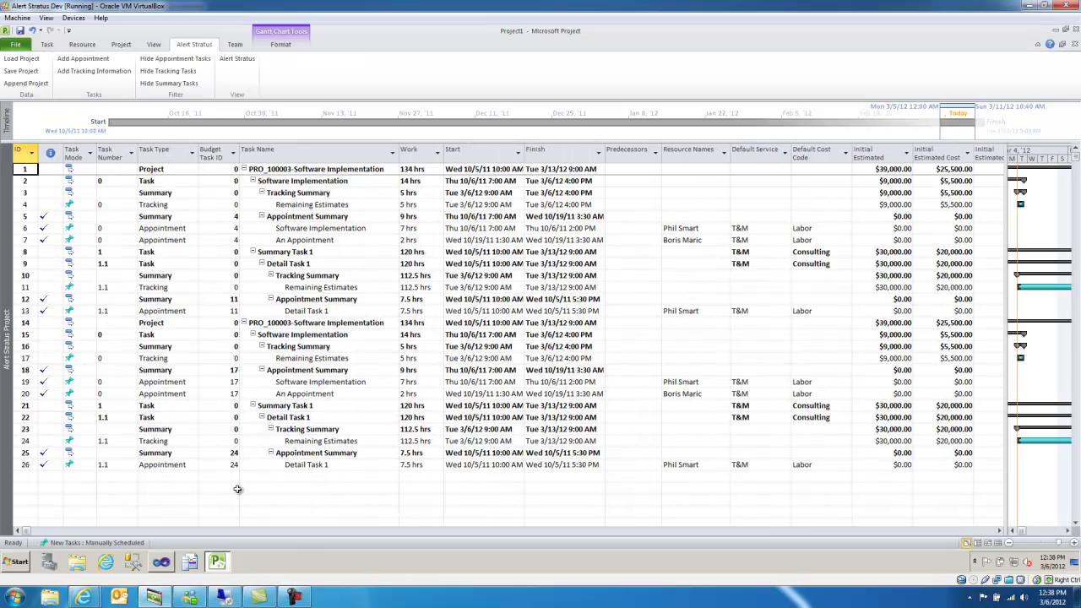
Add the 'Change Order for Additional Work' task and outdent it to the top level
click(287, 478)
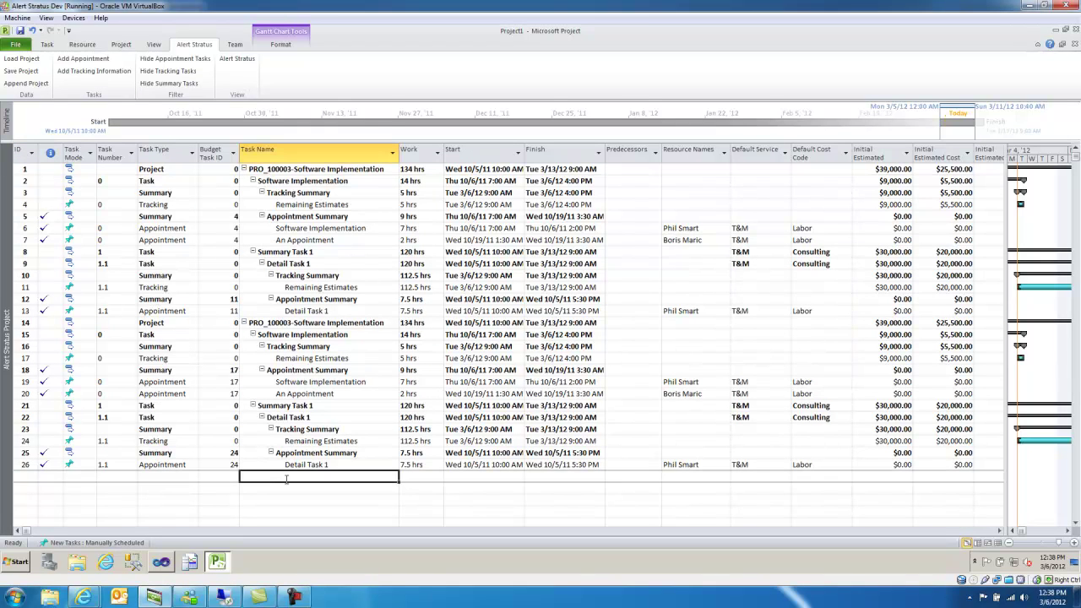
text(C)
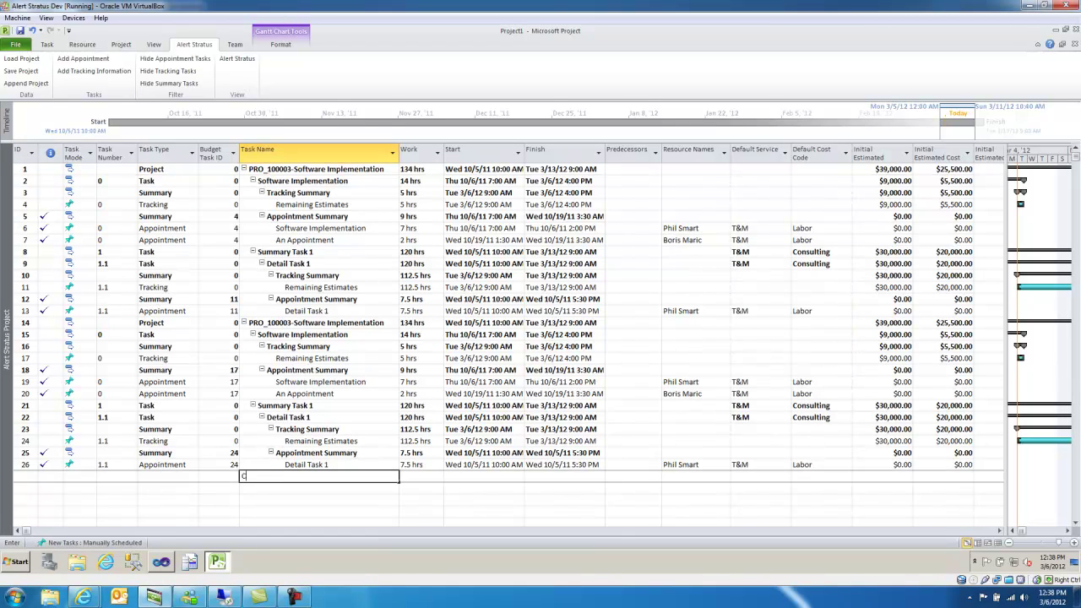
text(hange Order for Additional Work)
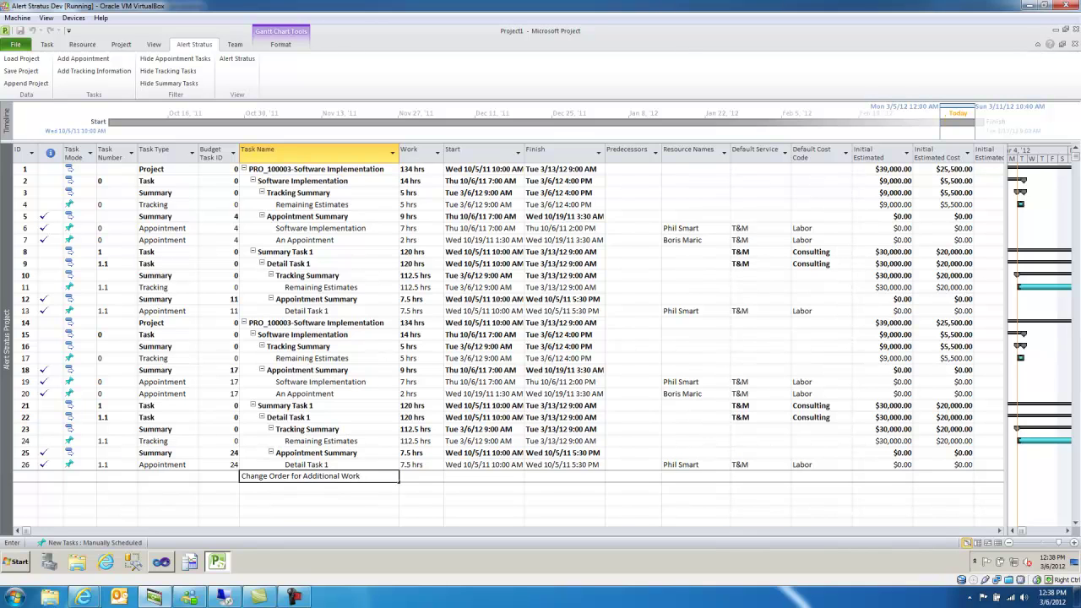
click(283, 476)
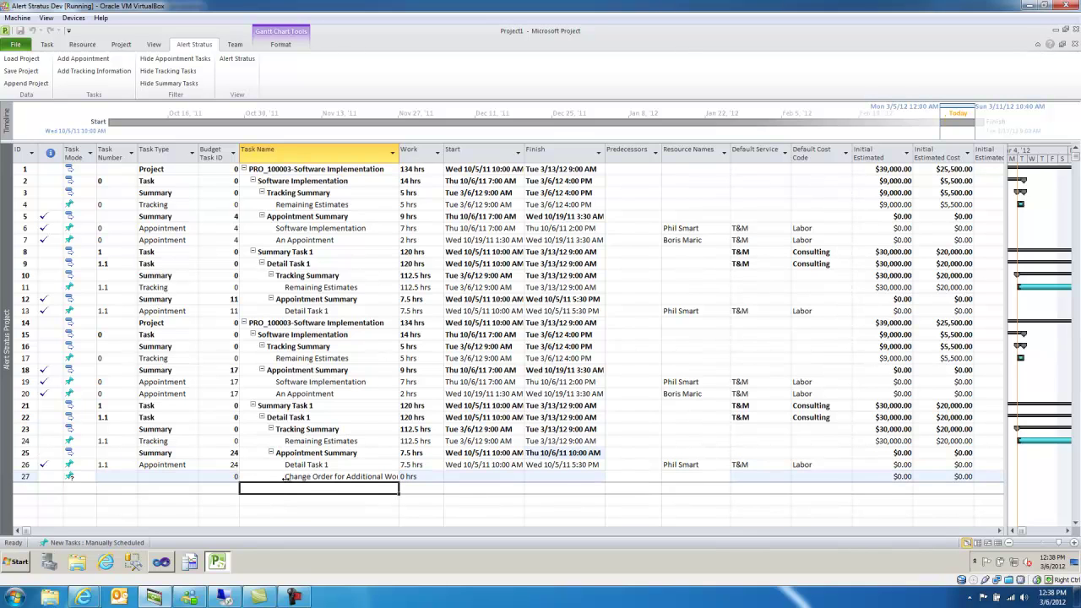
click(47, 44)
click(210, 80)
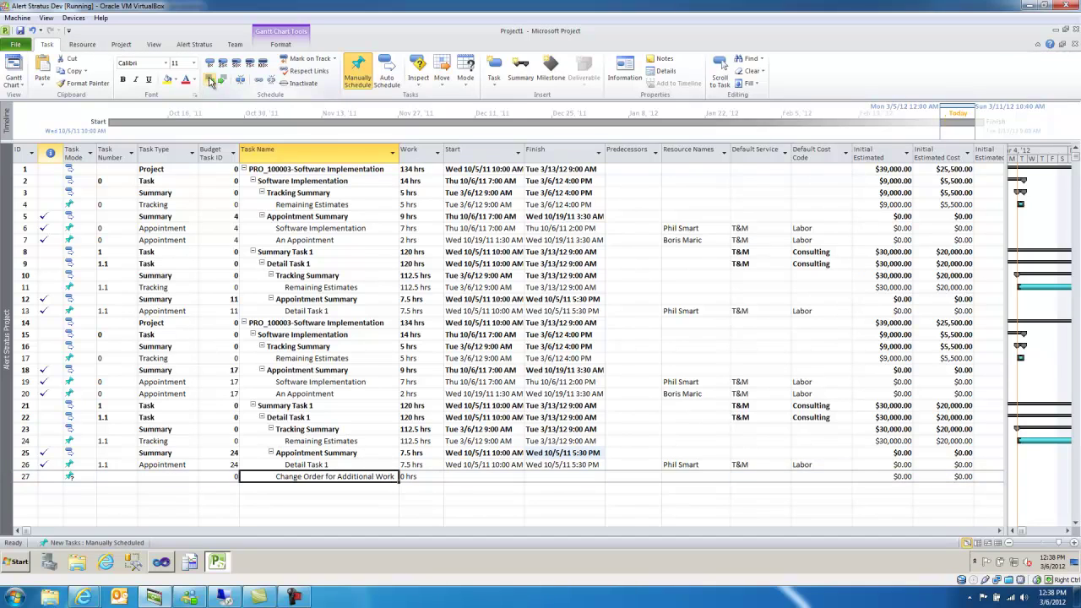
click(210, 81)
click(210, 79)
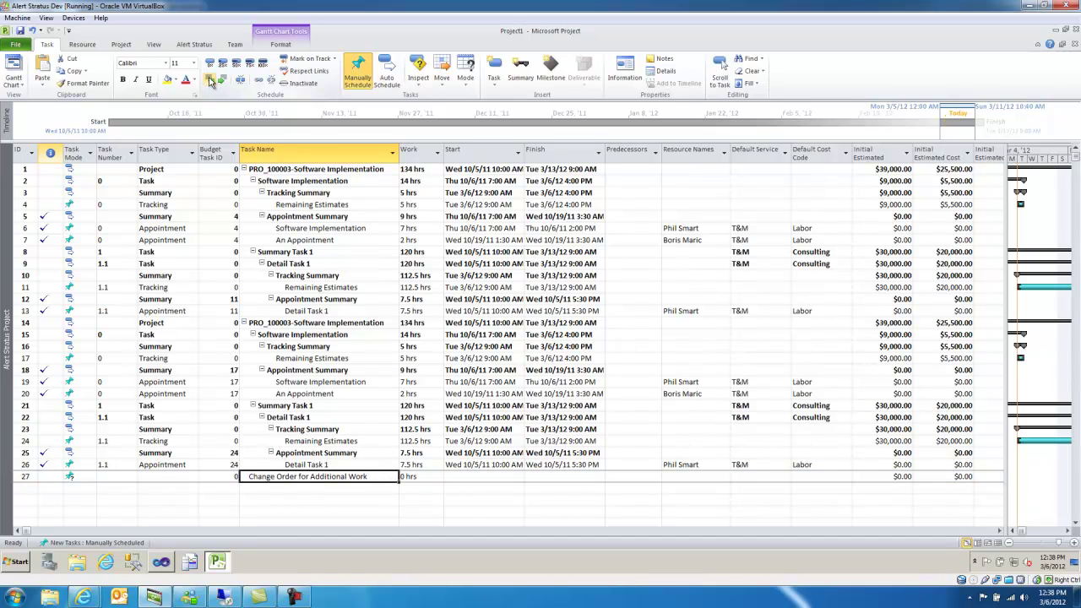
Add the Reporting and Training tasks below it and select both
click(314, 487)
text(Reporting)
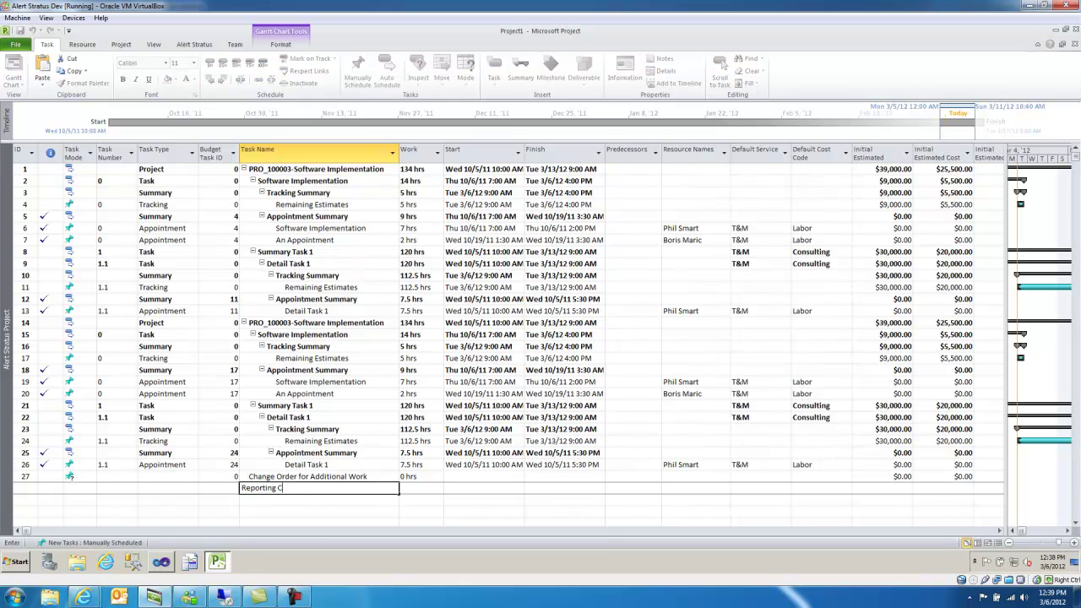
key(Return)
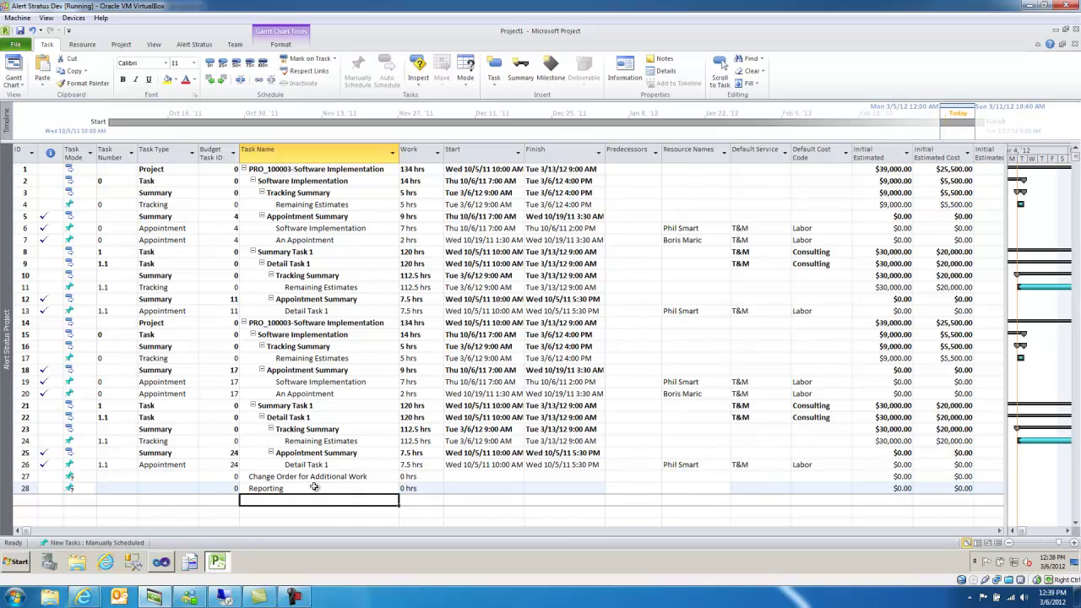
text(Training)
key(Return)
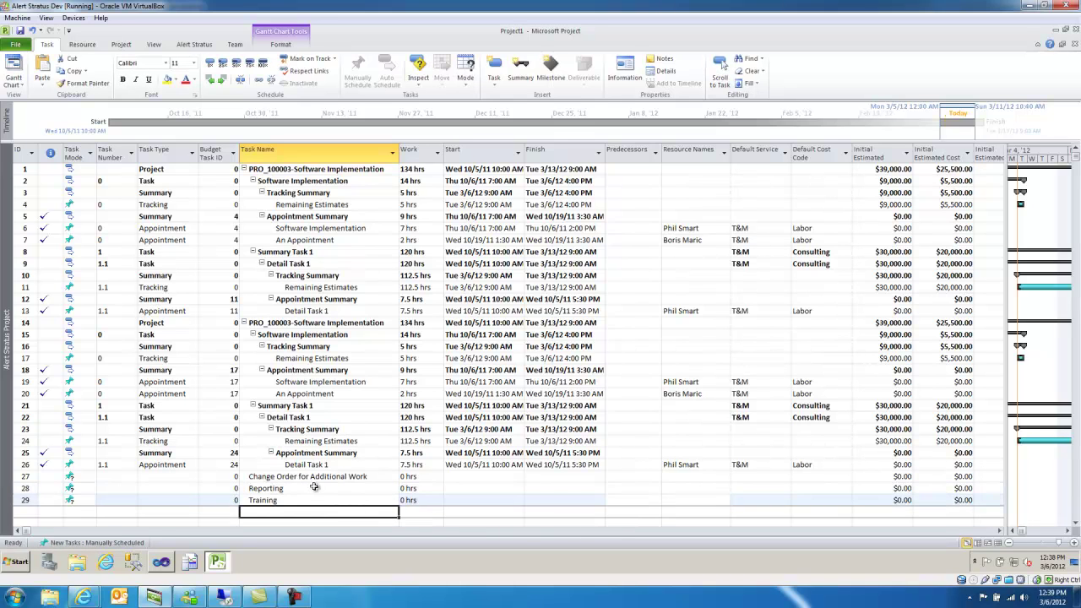
drag(313, 487, 313, 500)
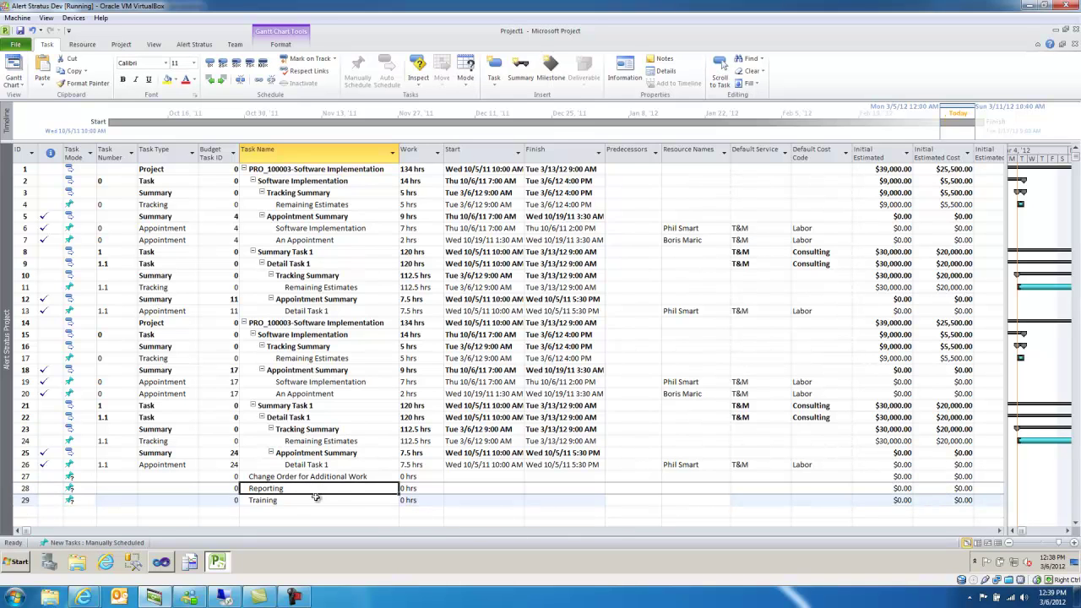
Indent Reporting and Training under the change order and set all three task types to Task
click(226, 82)
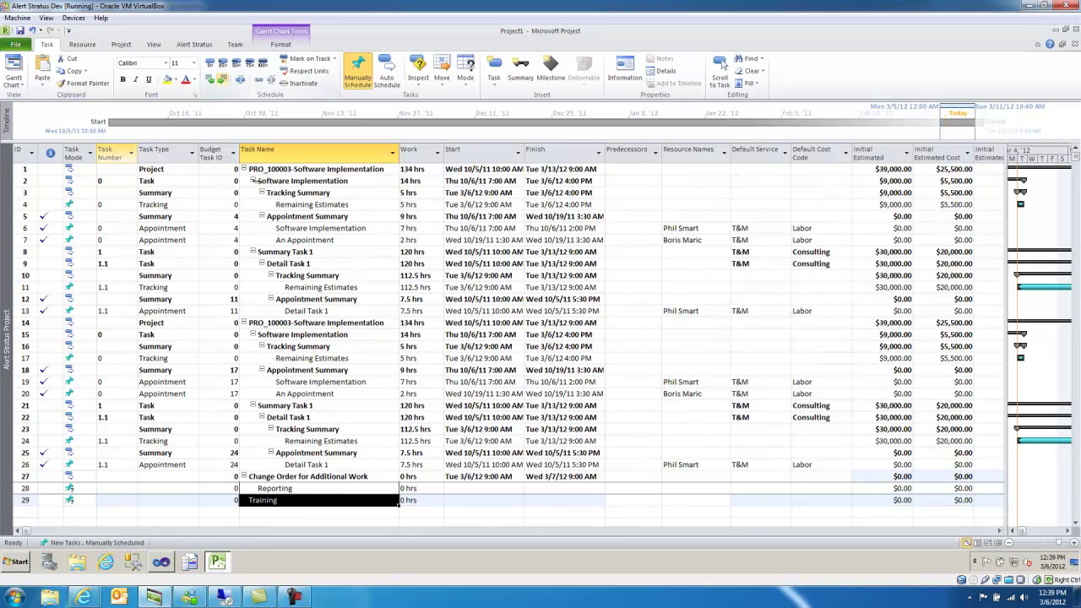
click(180, 477)
click(182, 488)
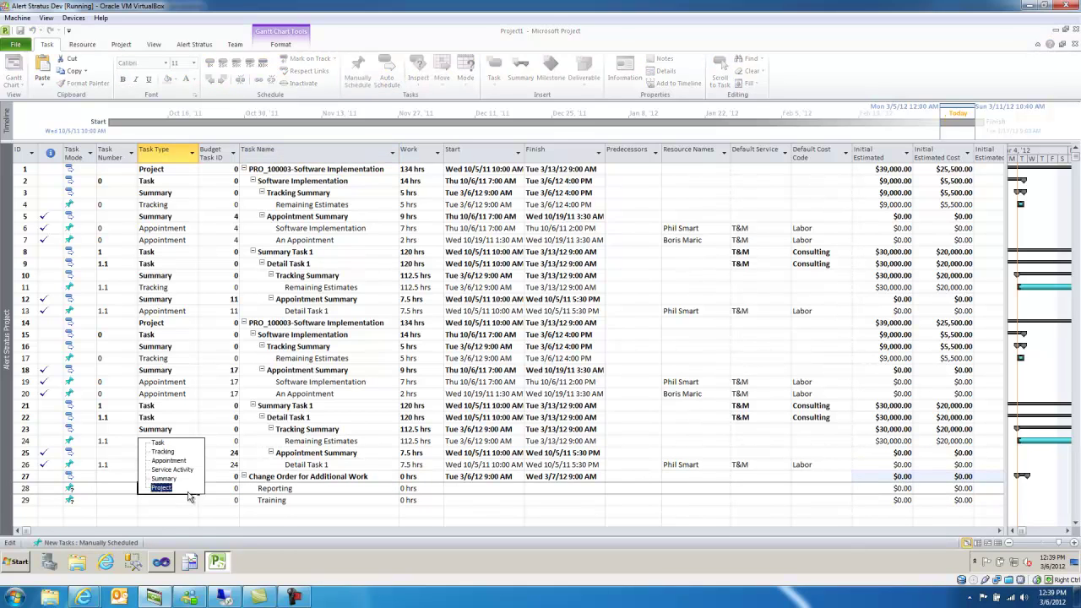
click(179, 443)
click(194, 478)
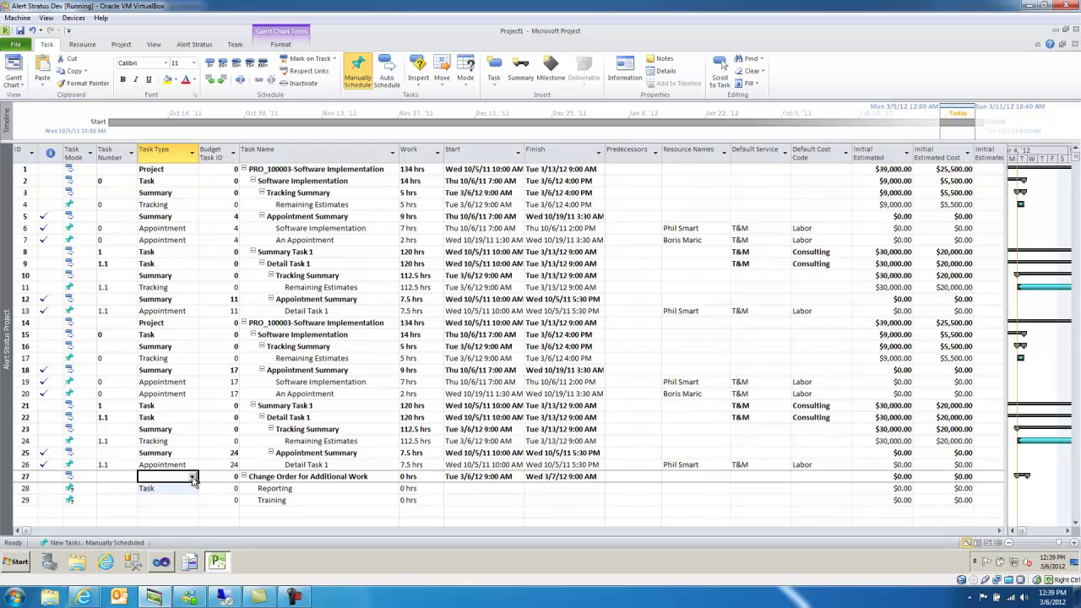
click(169, 489)
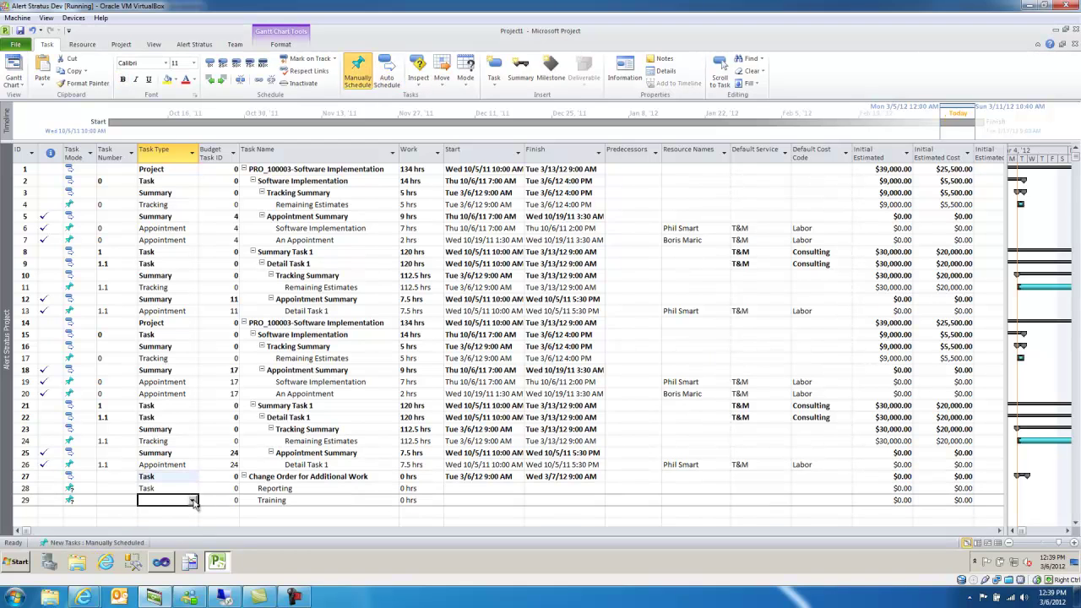
click(194, 500)
click(173, 455)
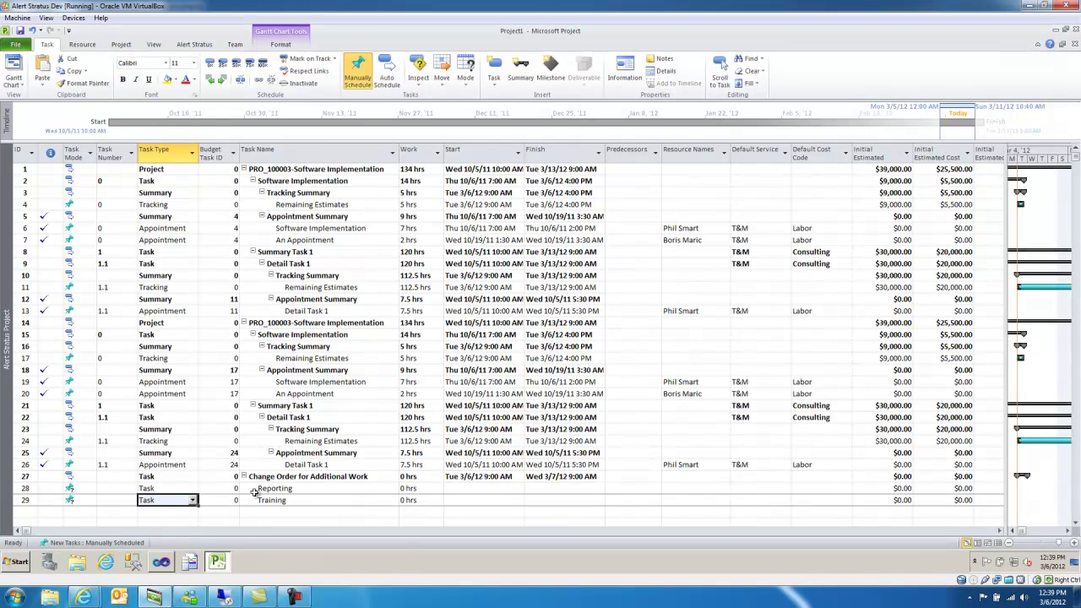
Date Reporting March 12 to March 9, 2012 and Training March 19 to 23, 2012
click(436, 488)
click(507, 487)
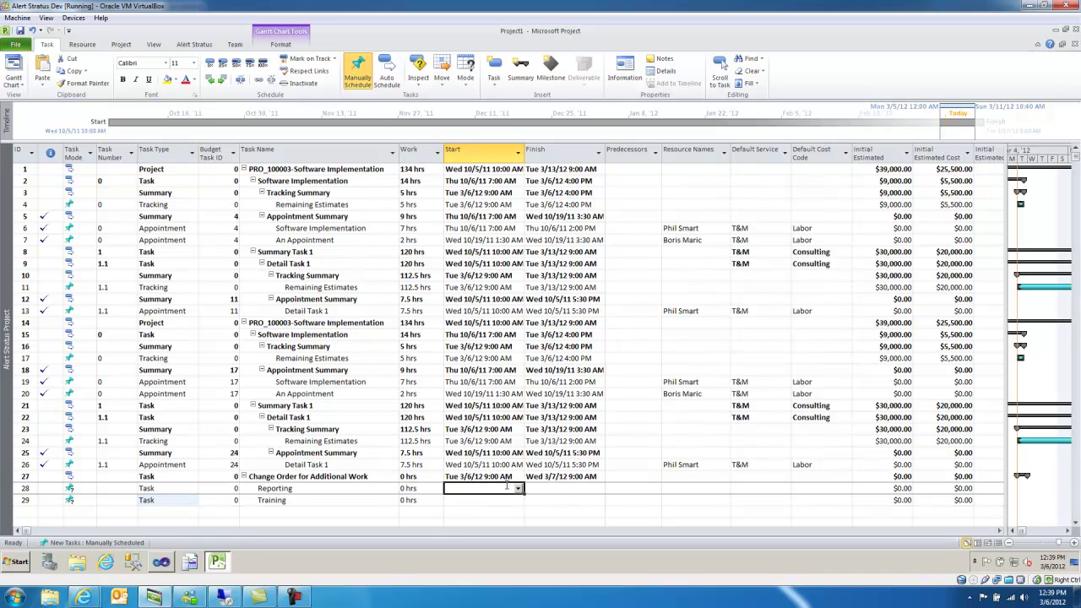
click(519, 489)
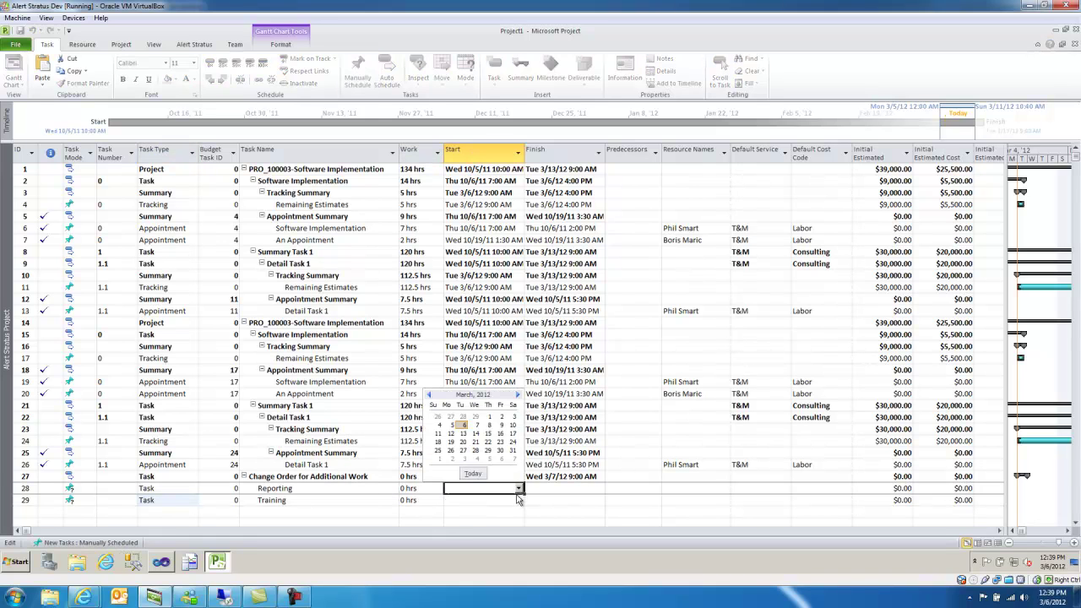
click(451, 433)
click(516, 500)
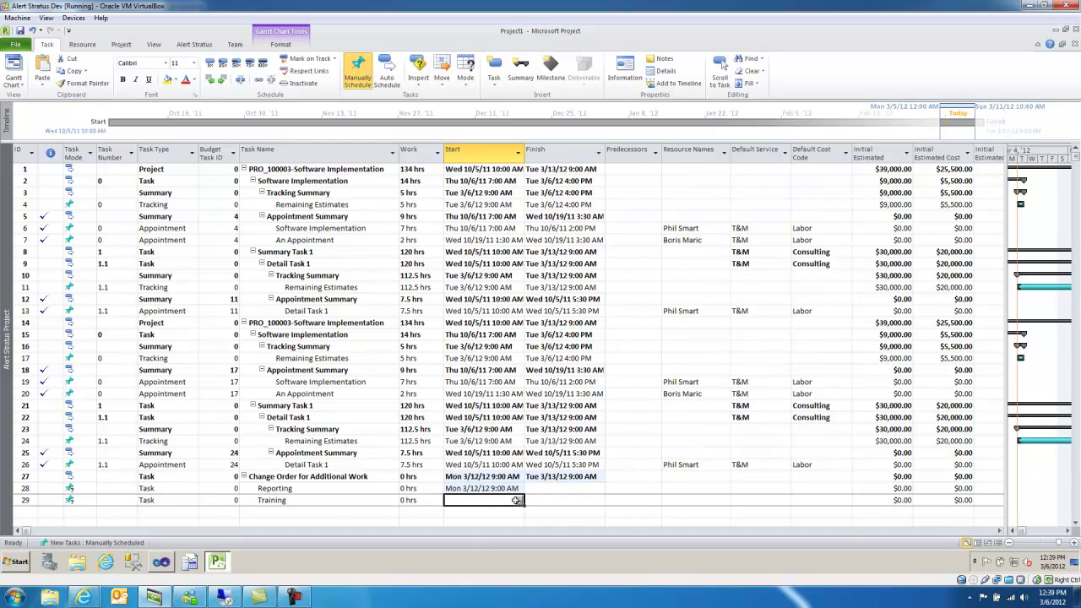
click(519, 500)
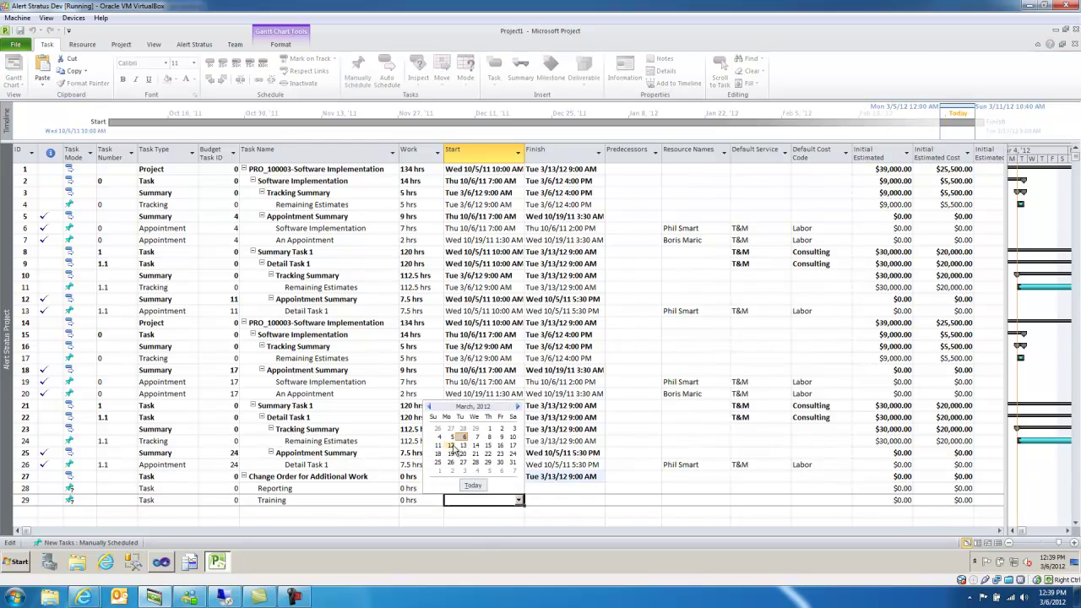
click(450, 453)
click(583, 501)
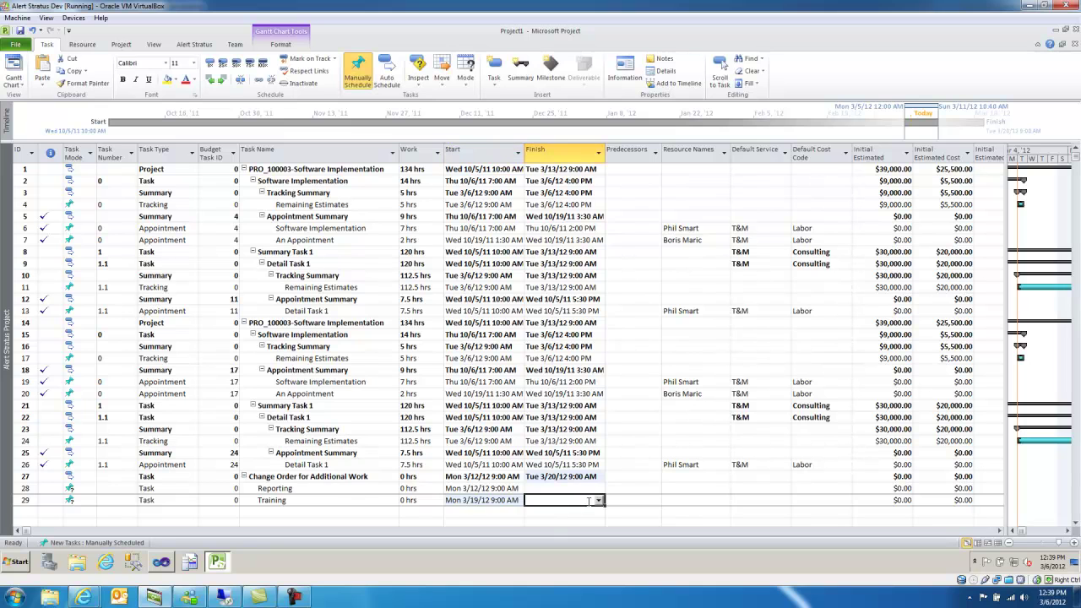
click(598, 502)
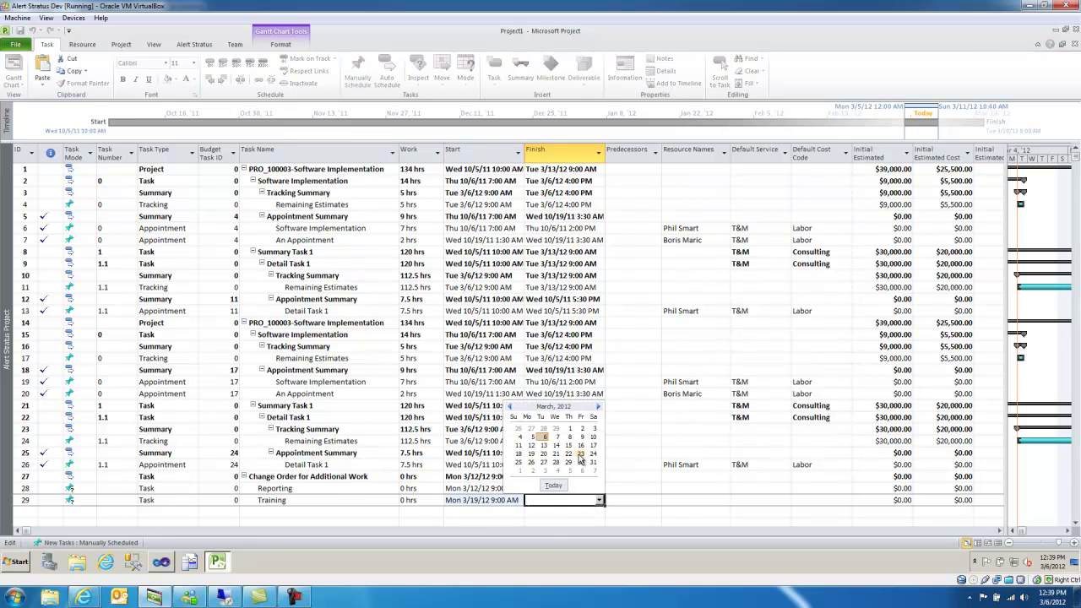
click(580, 454)
click(593, 488)
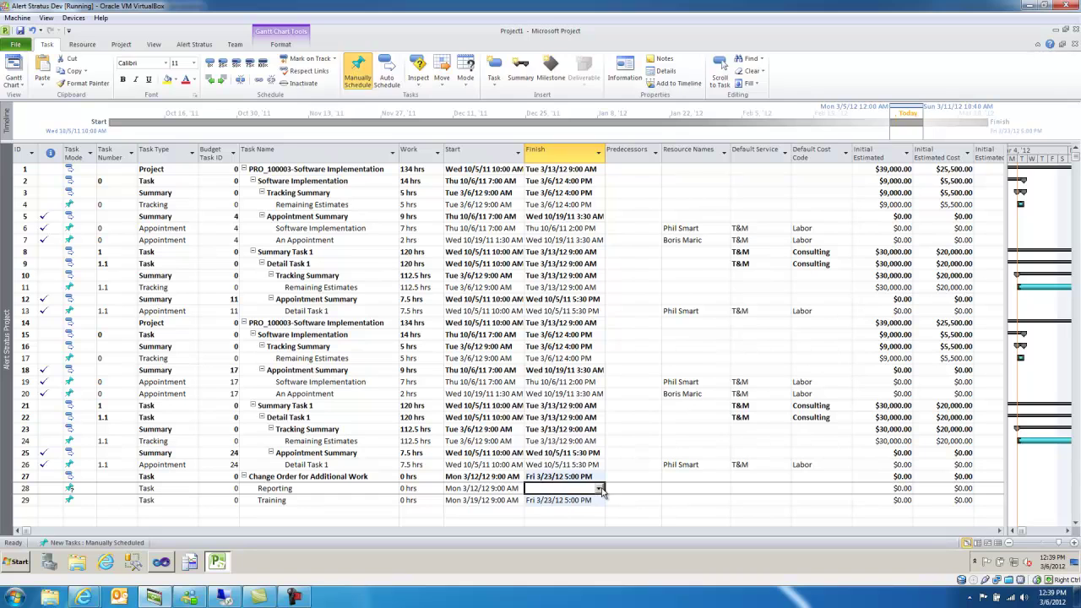
click(599, 489)
click(579, 425)
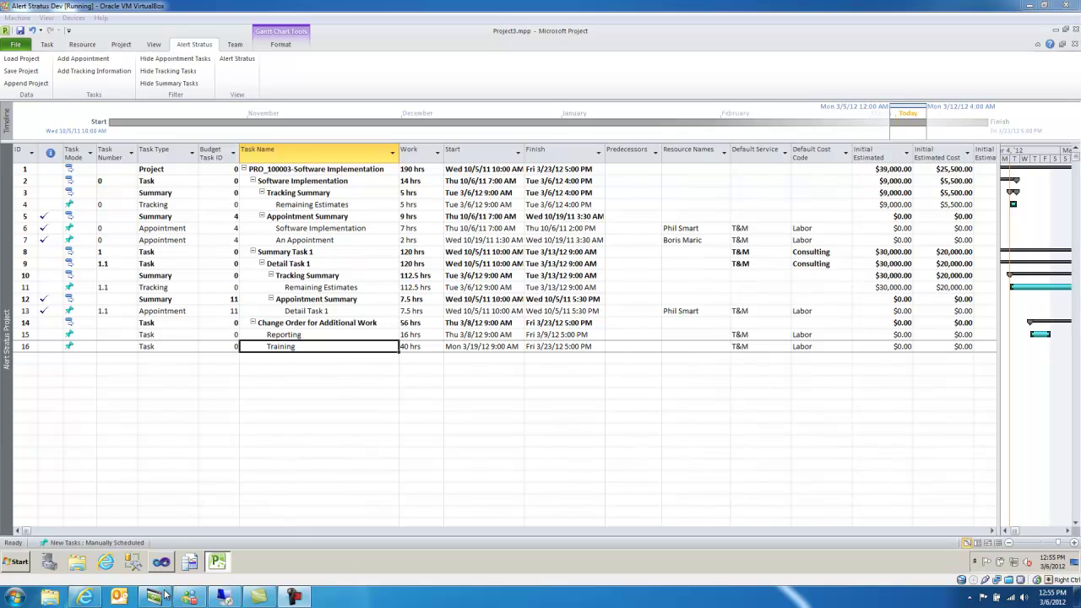
Open Software Implementation from CRM Active Projects and view page 2 of its Tasks
click(89, 598)
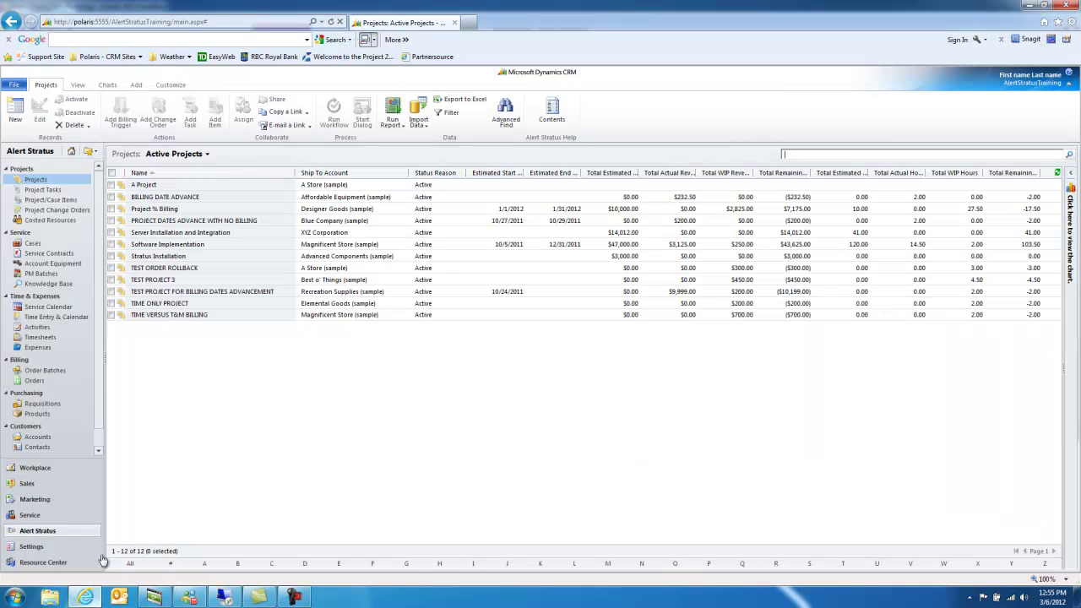
click(167, 244)
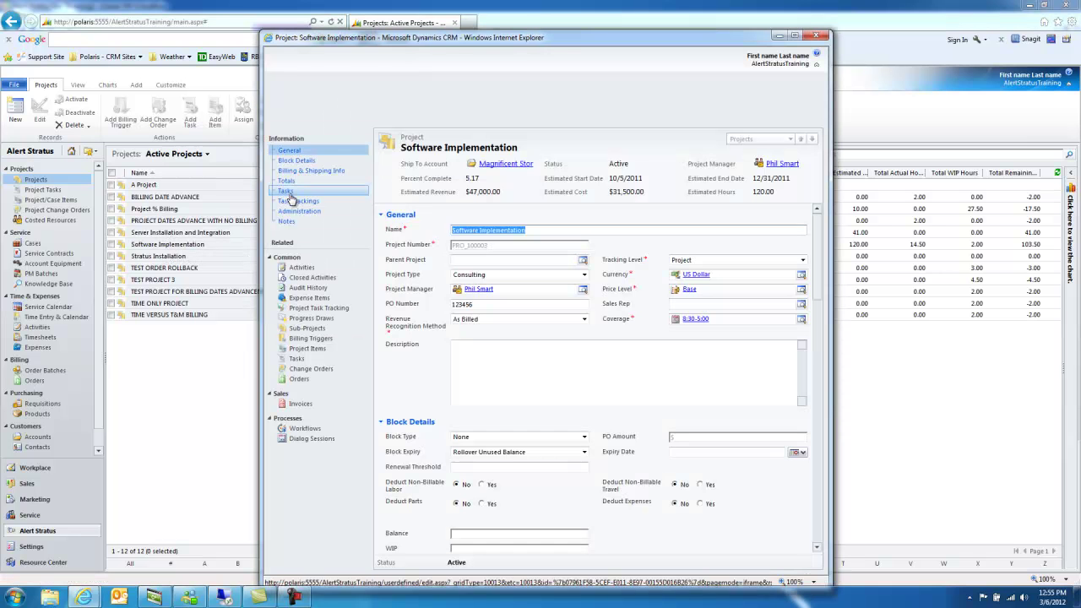
click(287, 192)
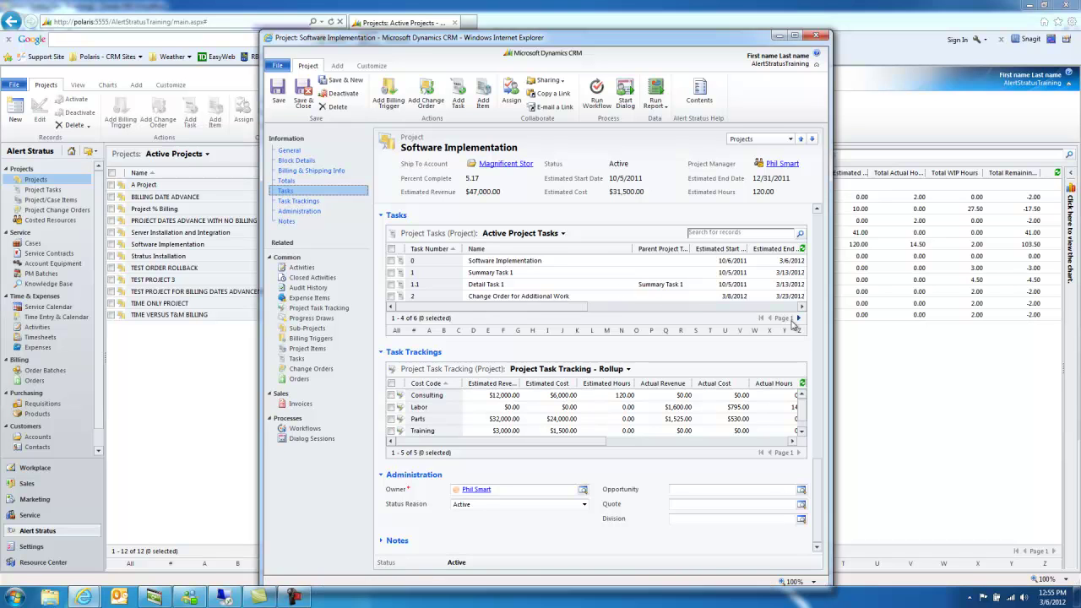
click(799, 318)
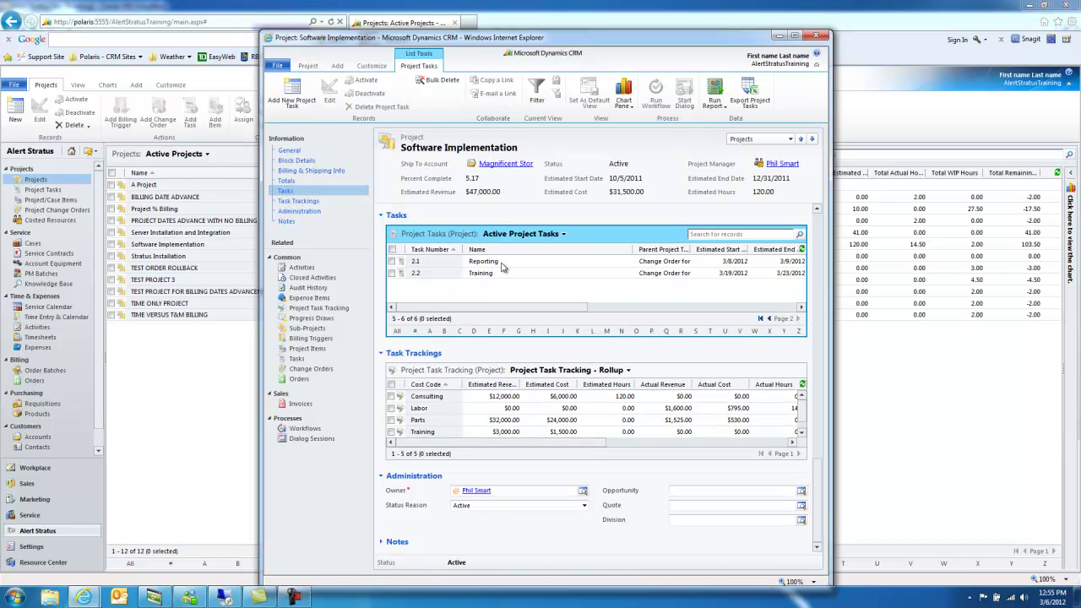